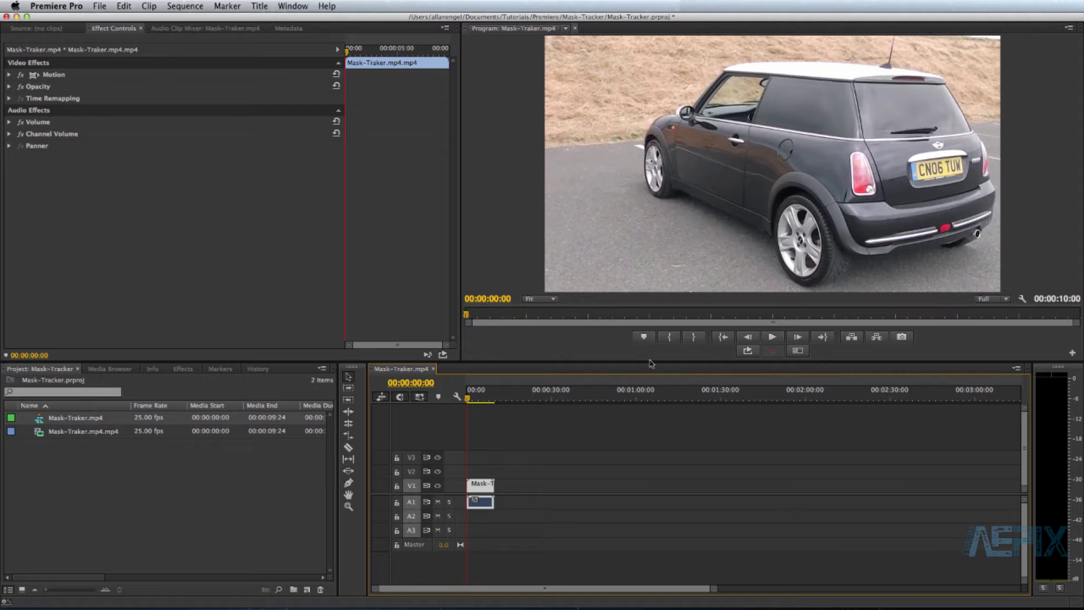
Apply Gaussian Blur from Video Effects > Blur & Sharpen to the Mask-Traker.mp4 clip on V1.
mouse_move(468, 401)
mouse_down()
mouse_move(485, 402)
mouse_move(465, 401)
mouse_up()
click(182, 368)
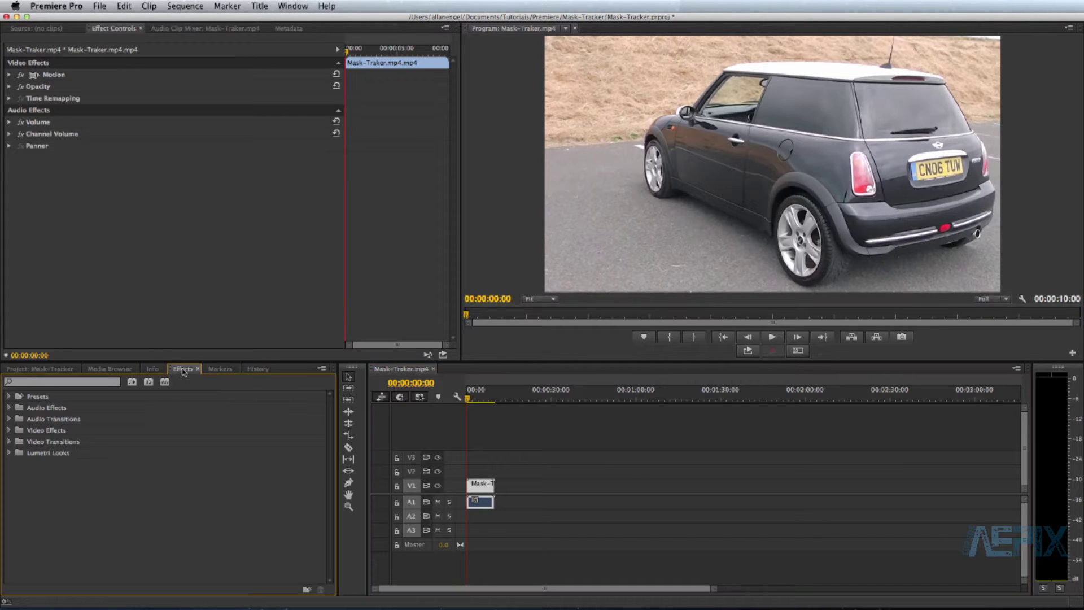
click(9, 430)
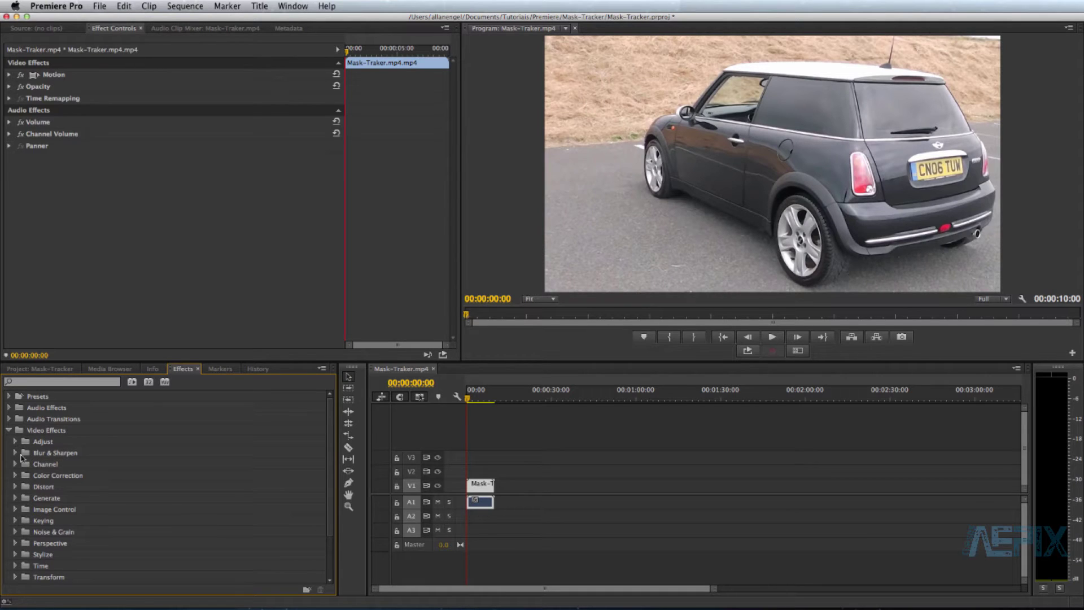
click(15, 453)
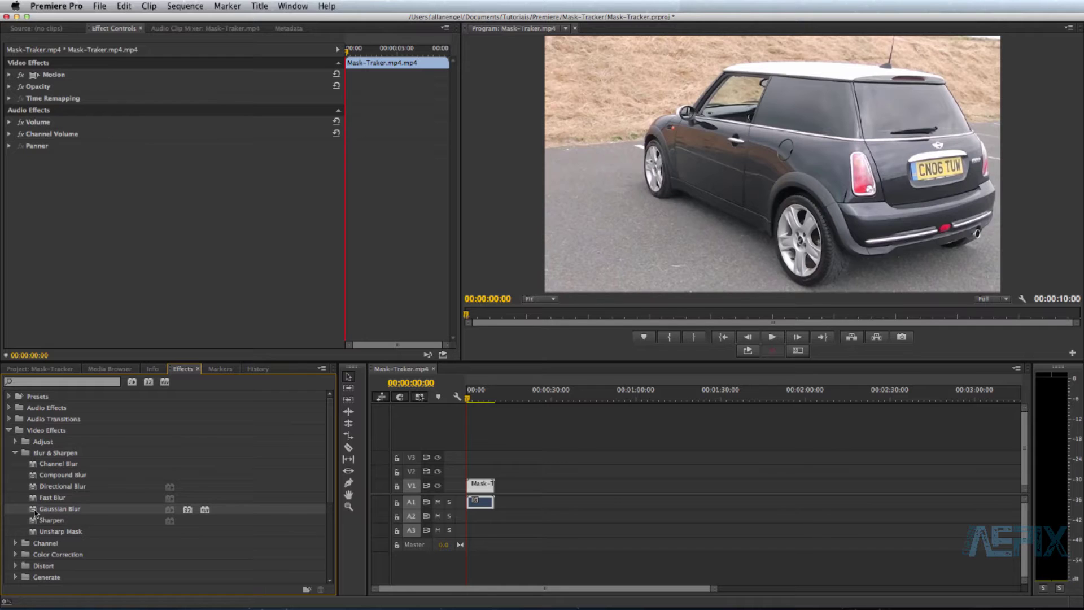
drag(35, 511, 484, 485)
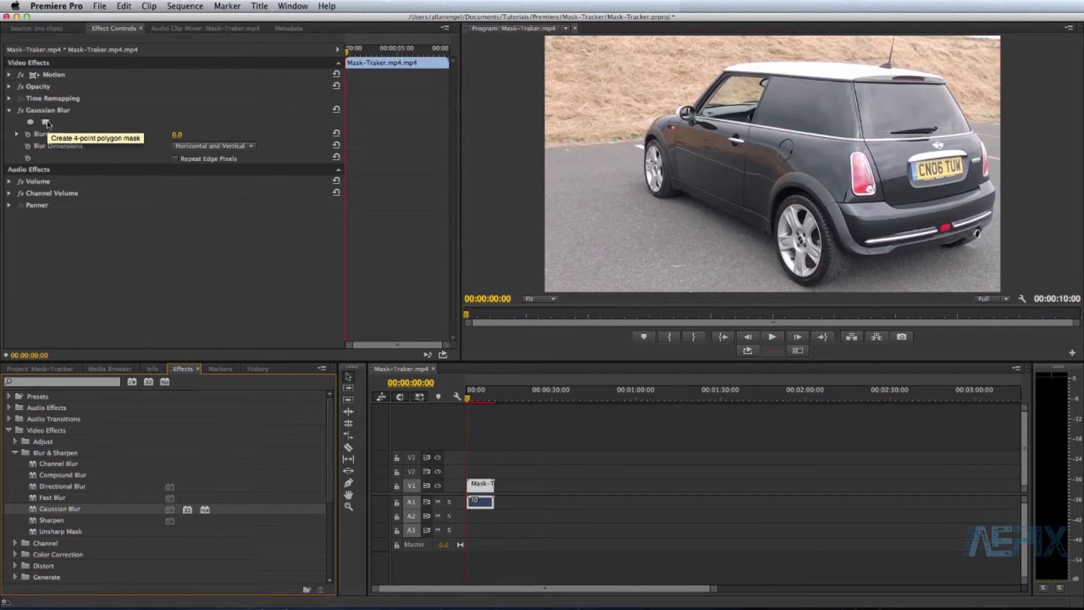
Add a four-point polygon mask to Gaussian Blur and fit its corners around the rear number plate.
click(46, 122)
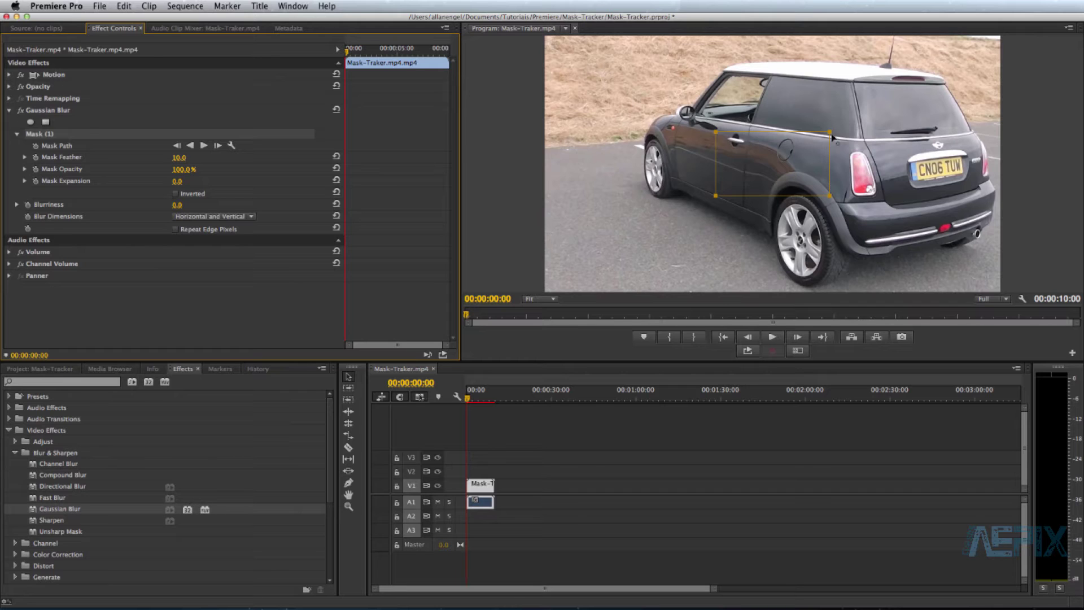
drag(830, 134, 968, 156)
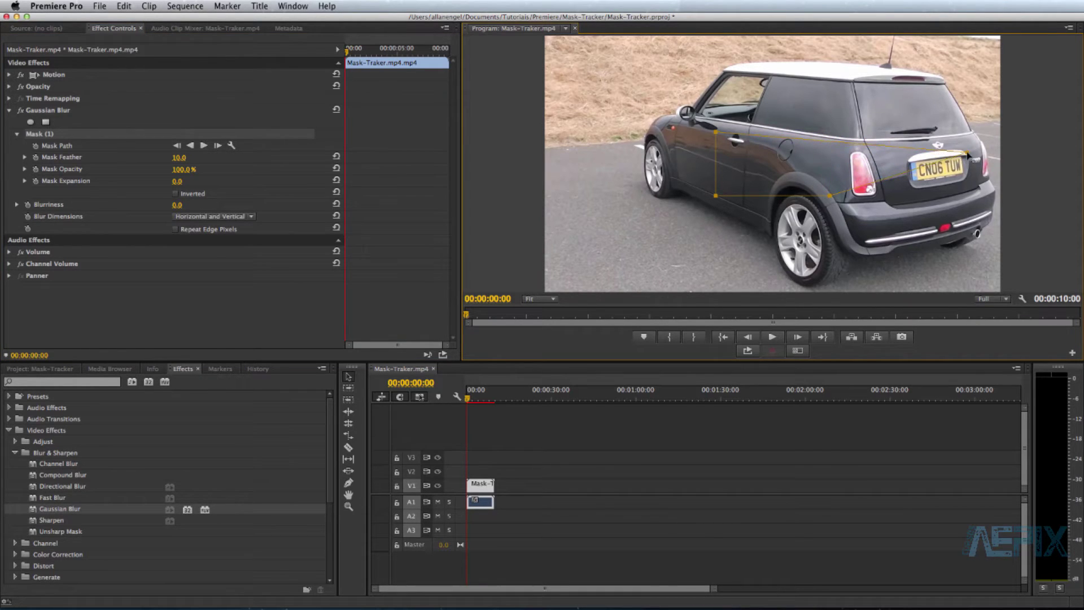
drag(830, 195, 969, 182)
drag(863, 192, 915, 190)
drag(761, 136, 912, 153)
Enter 20 as the Gaussian Blur Blurriness value.
click(175, 205)
text(20)
key(Return)
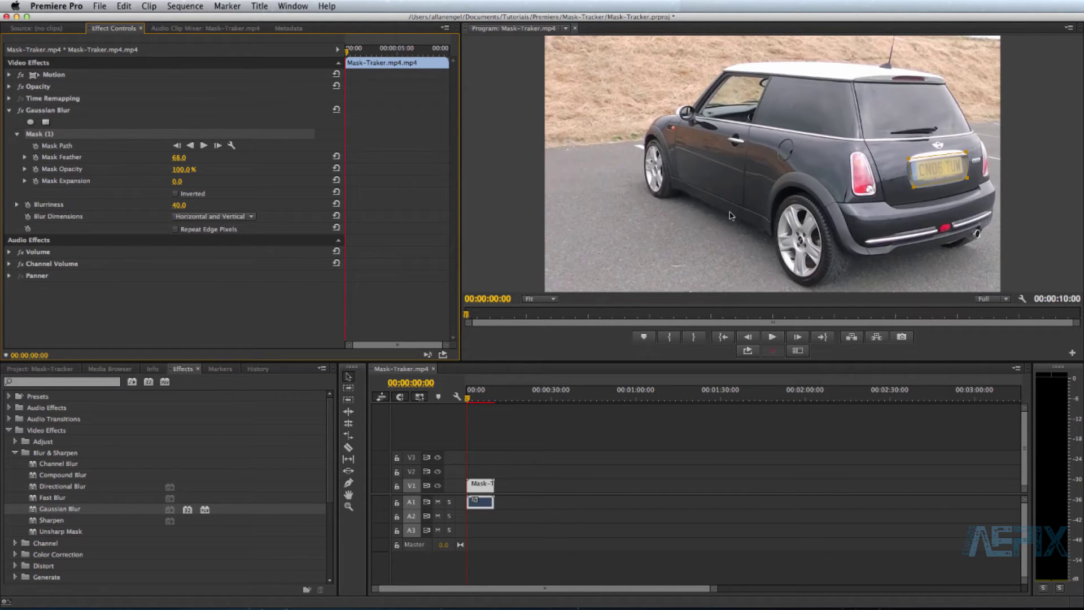
Set Mask Feather to 10, Mask Opacity back to 100% and Mask Expansion to 18.
drag(186, 158, 170, 164)
drag(182, 169, 166, 169)
drag(183, 170, 226, 175)
mouse_move(177, 181)
mouse_down()
mouse_move(145, 181)
mouse_move(161, 181)
mouse_up()
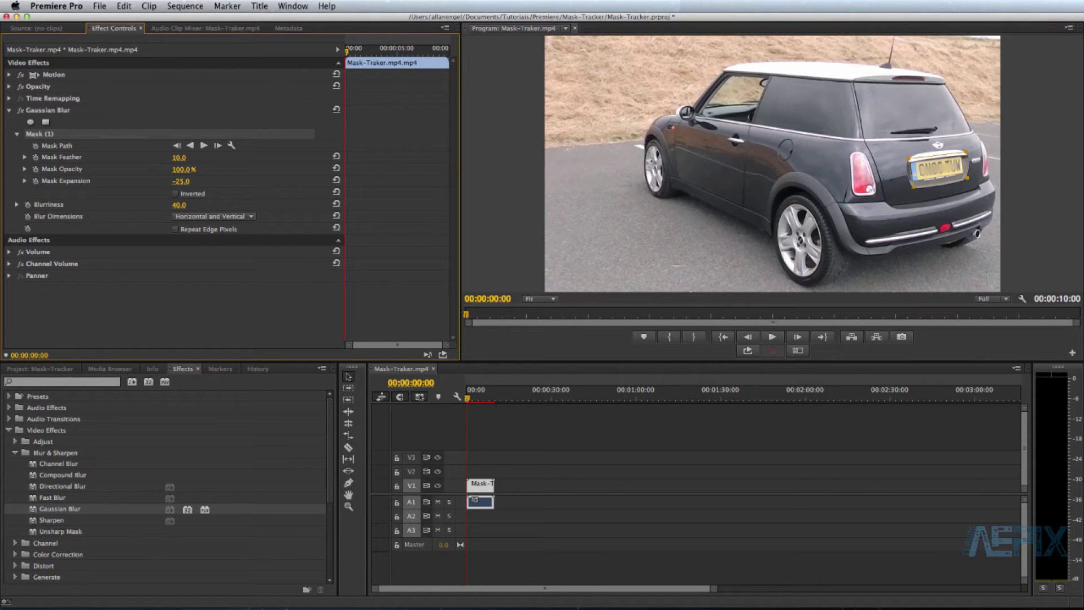
drag(163, 182, 186, 181)
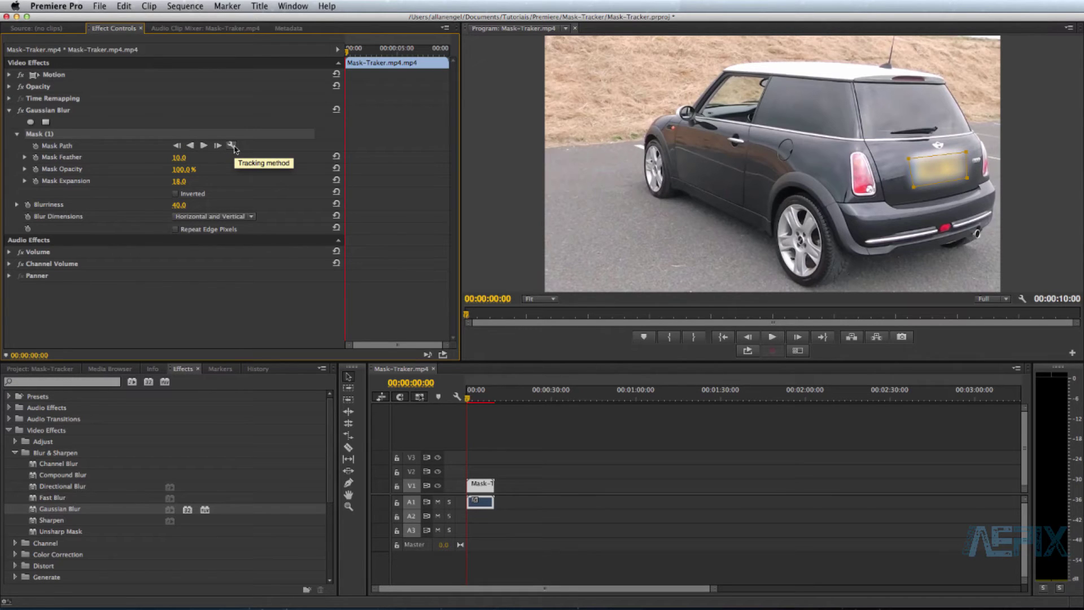
Set the Mask Path tracking method to Position, Scale & Rotation.
click(233, 147)
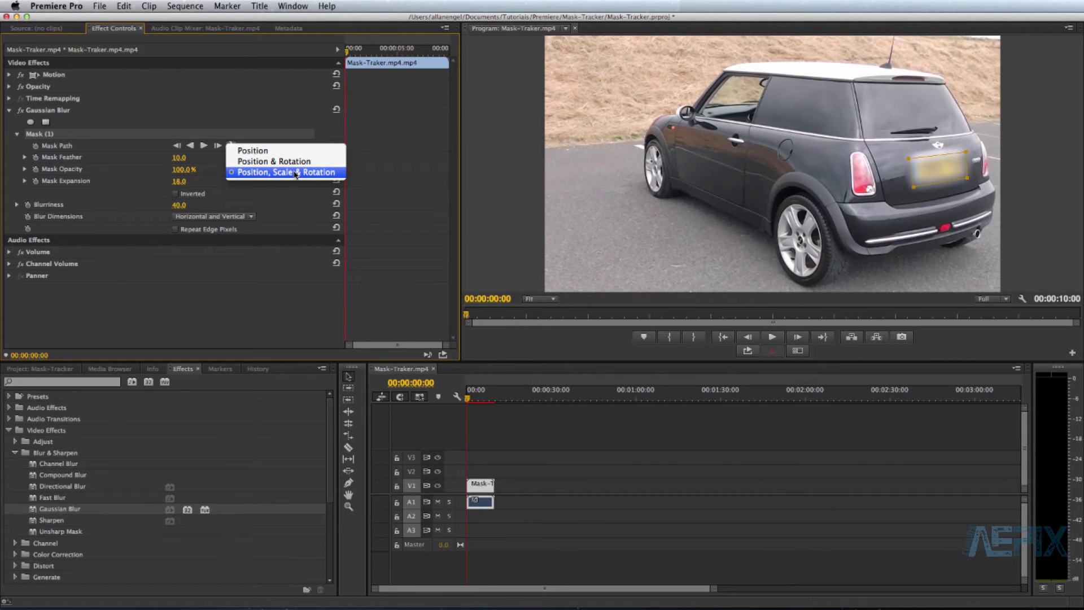
click(296, 173)
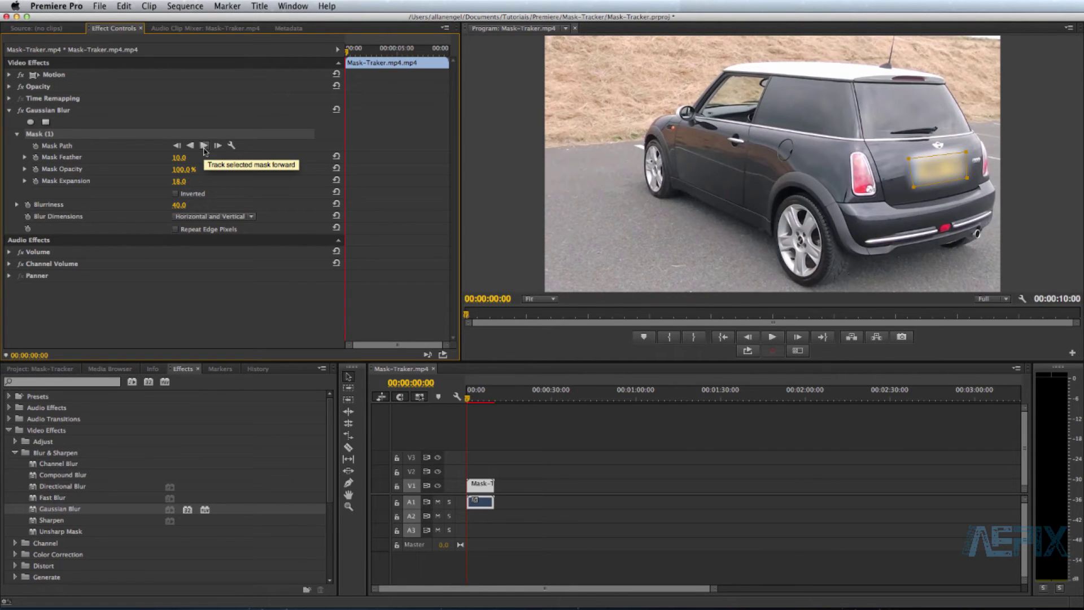
click(203, 146)
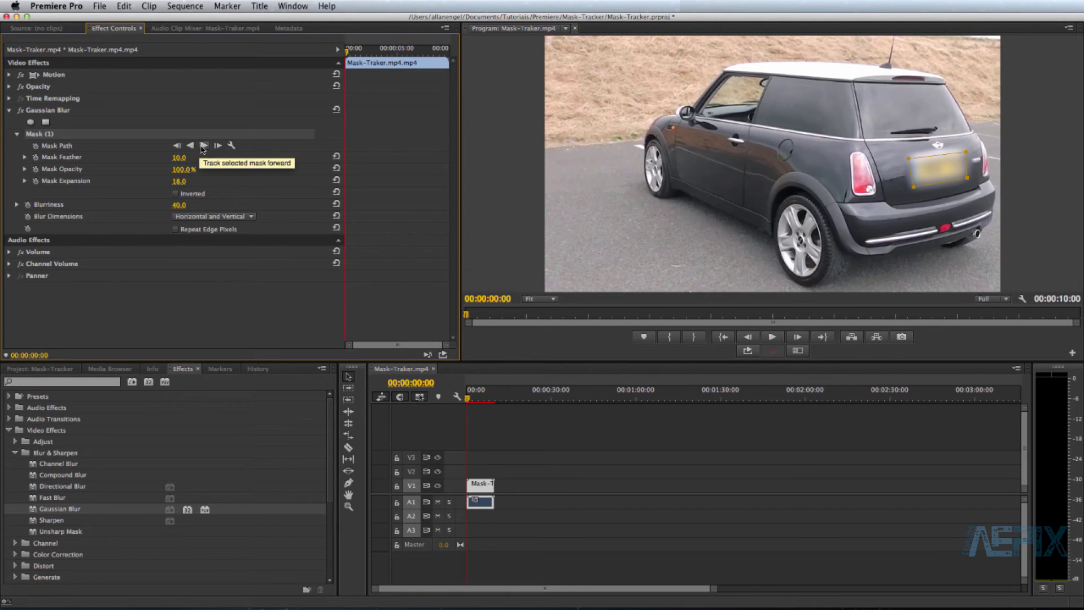
Track the plate mask forward to 00:00:09:24 so the blur follows the plate.
click(204, 146)
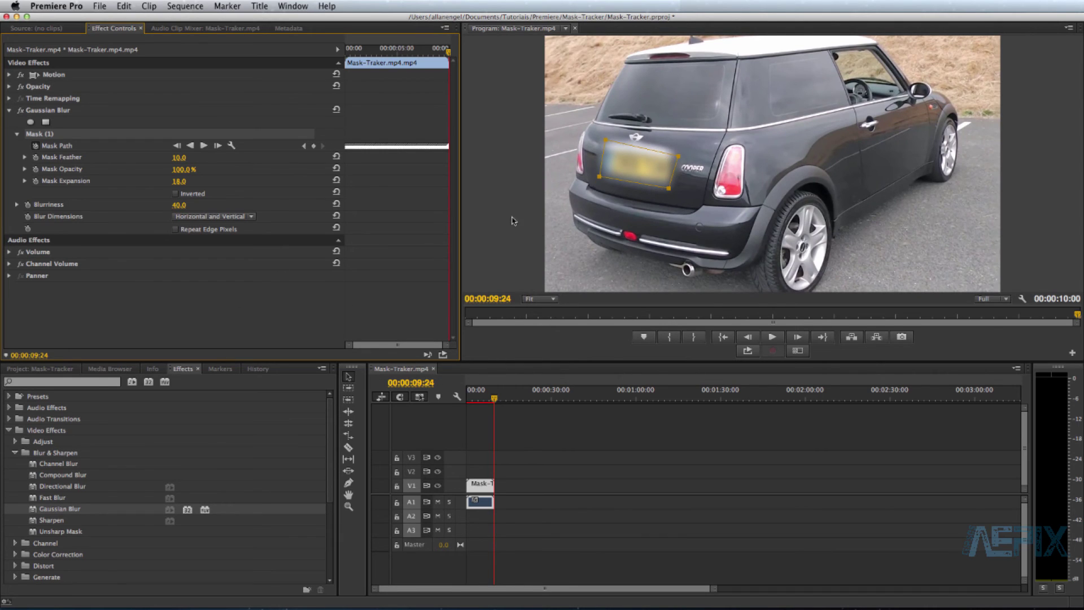
Deselect the mask and play the clip from 00:00:00:00 to review the tracked plate blur.
click(164, 312)
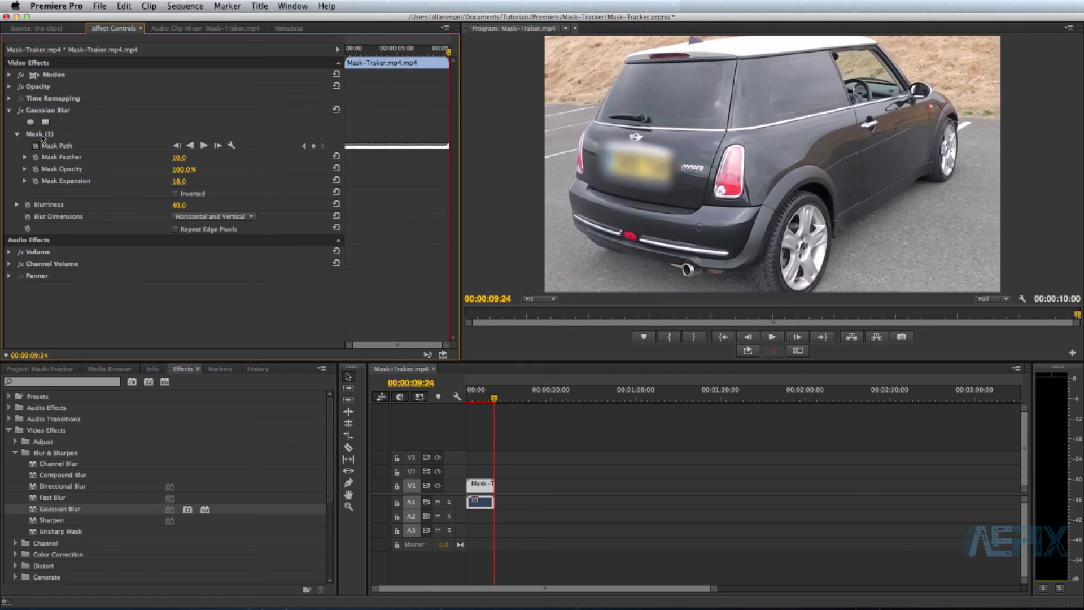
click(42, 135)
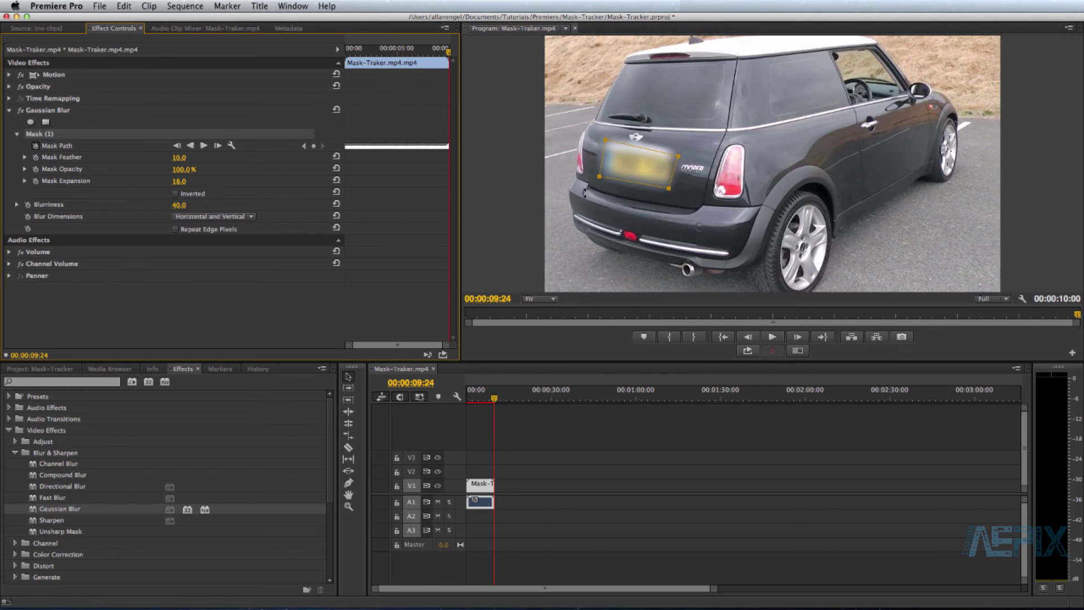
click(210, 318)
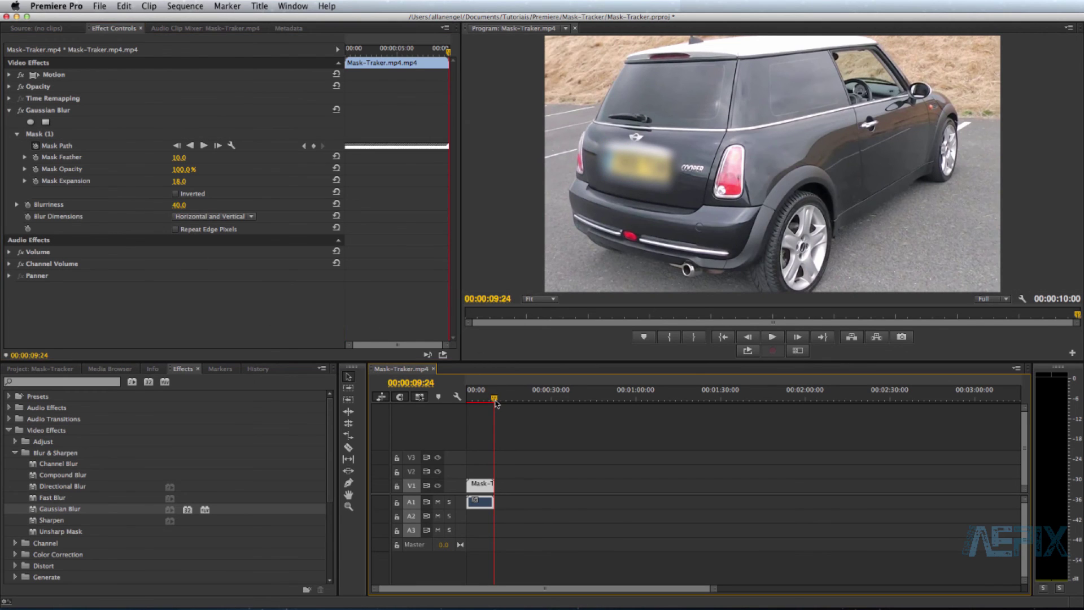
drag(494, 398, 467, 400)
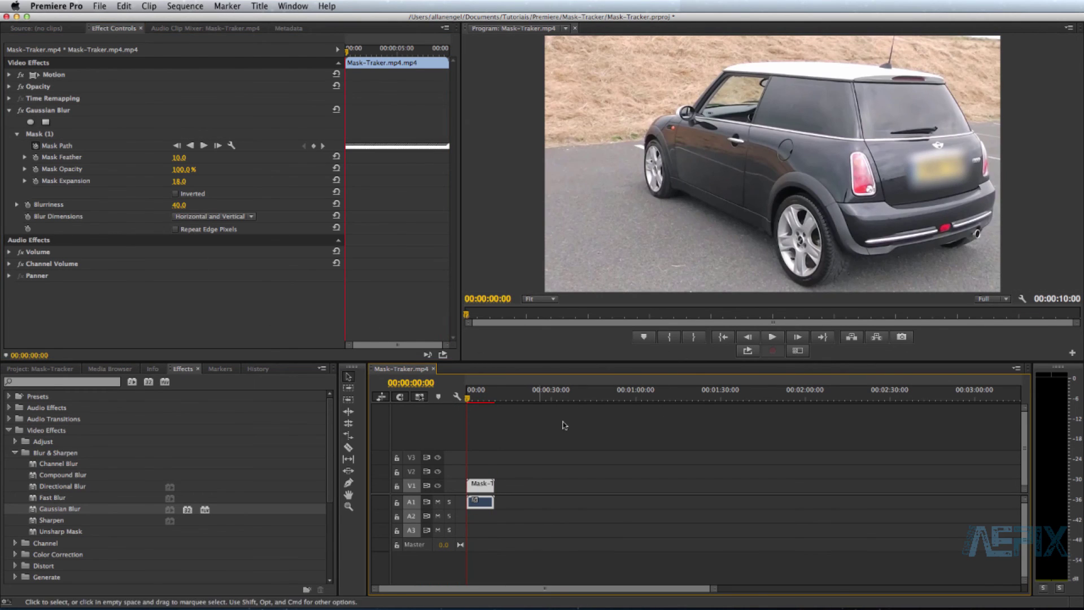
key(space)
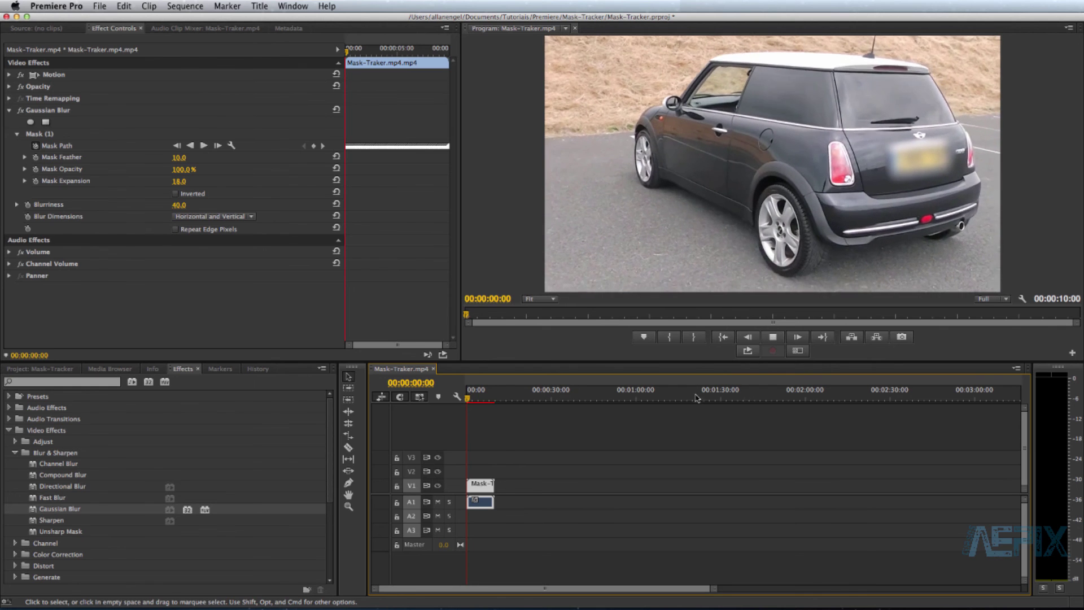